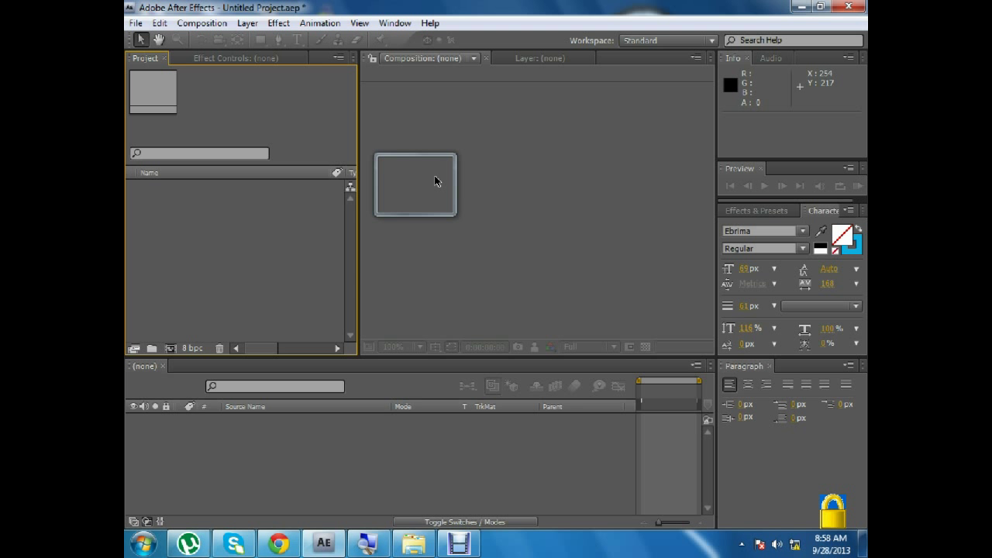
{"action": "left_click_drag", "start_coordinate": [435, 181], "coordinate": [504, 186]}
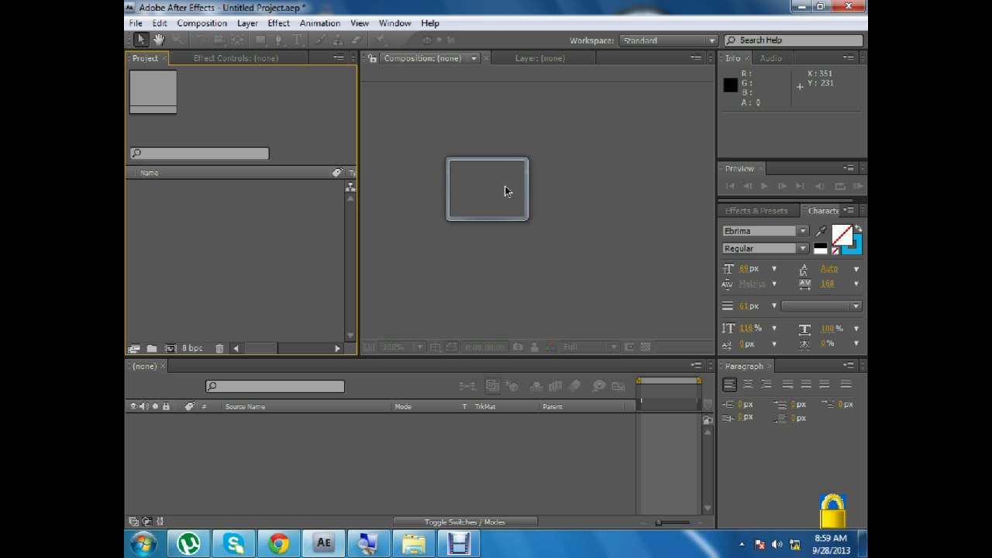
{"action": "left_click_drag", "start_coordinate": [505, 190], "coordinate": [222, 235]}
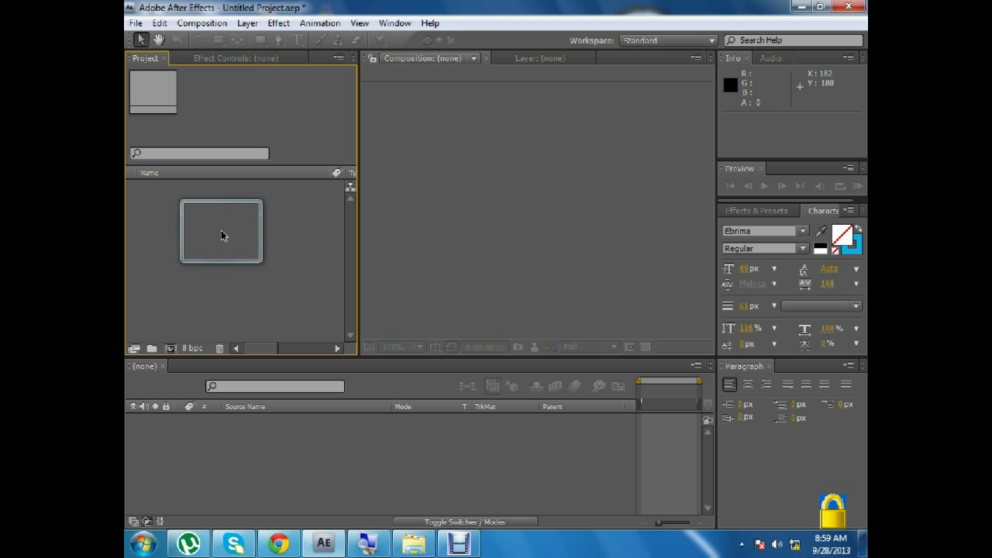
{"action": "left_click_drag", "start_coordinate": [222, 231], "coordinate": [431, 6]}
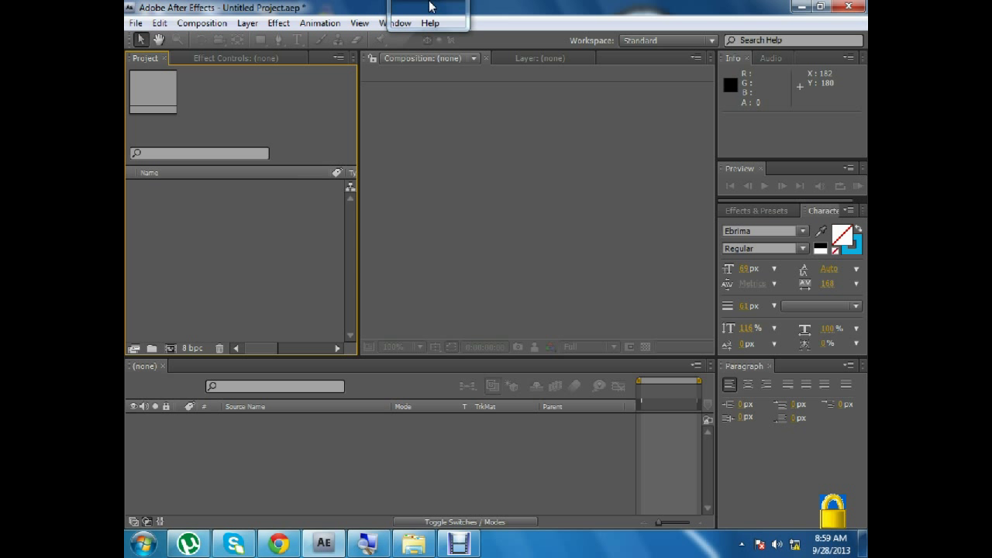
{"action": "left_click_drag", "start_coordinate": [431, 6], "coordinate": [302, 248]}
Create a composition named Comp 1 at 790 x 527 px, 30 frames per second, with a duration of 0:01:30:00
{"action": "right_click", "coordinate": [217, 229]}
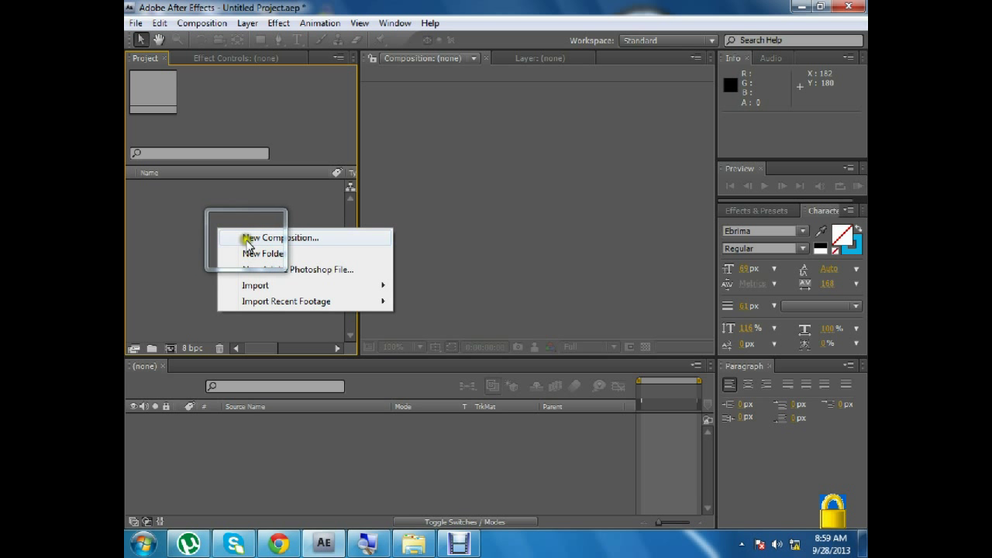
{"action": "left_click", "coordinate": [272, 240]}
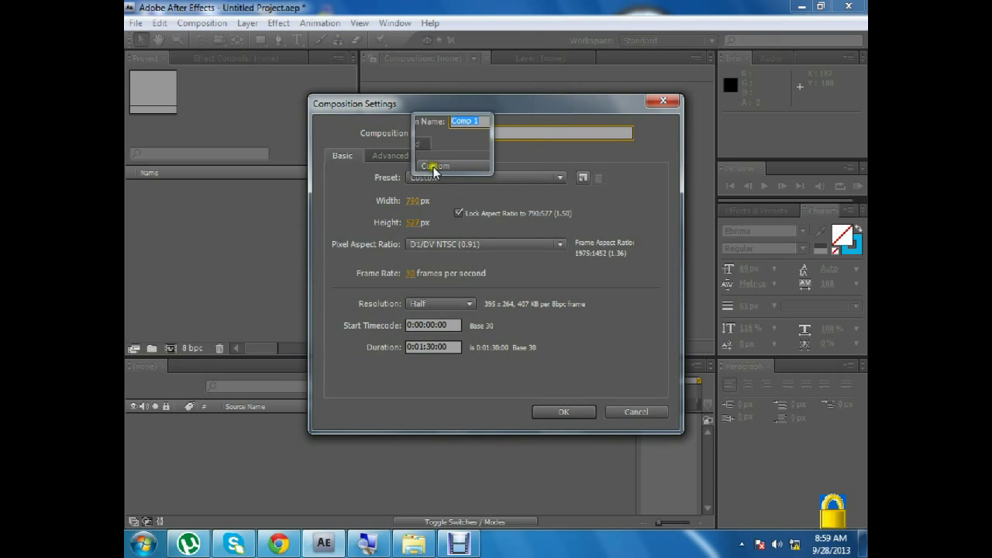
{"action": "left_click", "coordinate": [563, 412]}
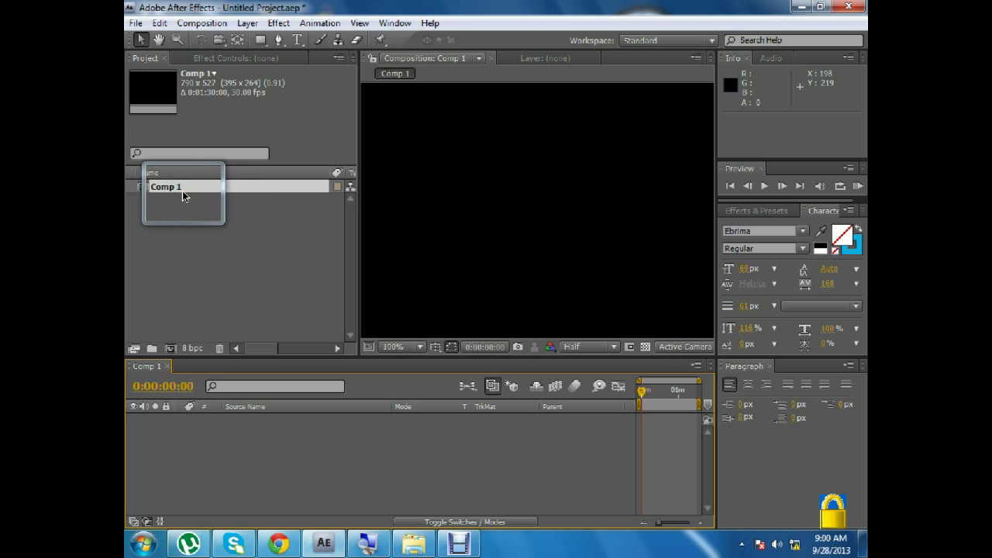
Import the JPEG photo whose name starts with 601065 from the Downloads folder as footage
{"action": "left_click", "coordinate": [183, 214]}
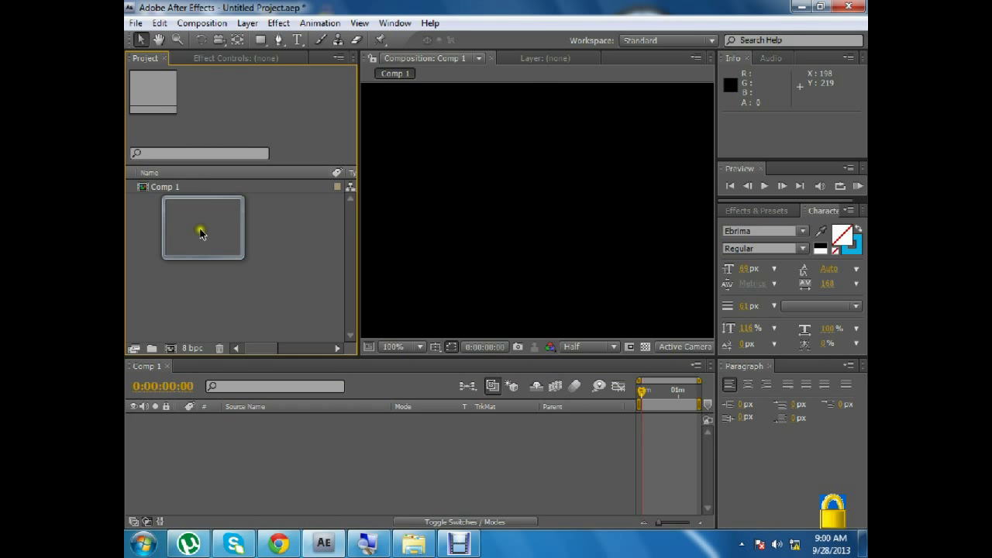
{"action": "double_click", "coordinate": [200, 234]}
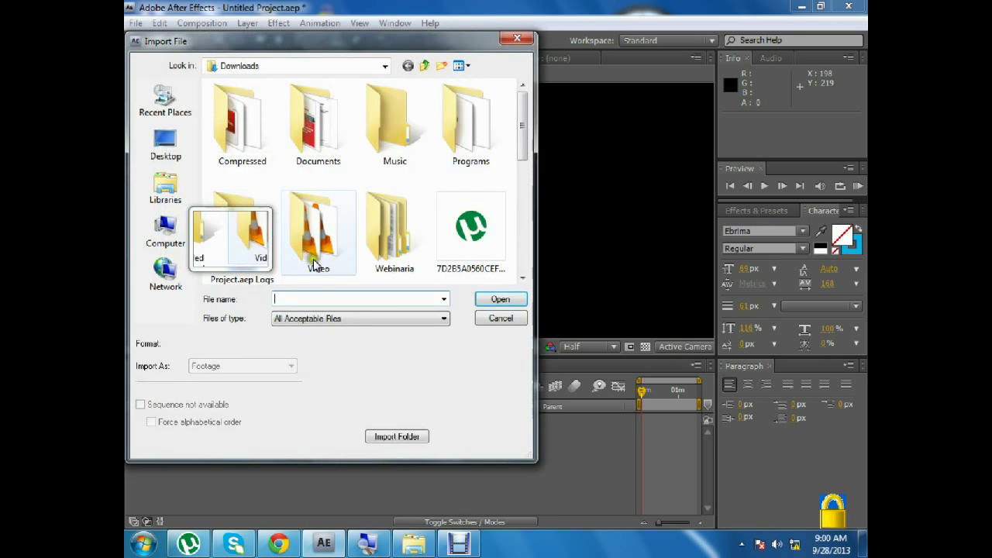
{"action": "left_click_drag", "start_coordinate": [523, 126], "coordinate": [512, 192]}
{"action": "left_click_drag", "start_coordinate": [272, 198], "coordinate": [503, 300]}
{"action": "left_click", "coordinate": [500, 300]}
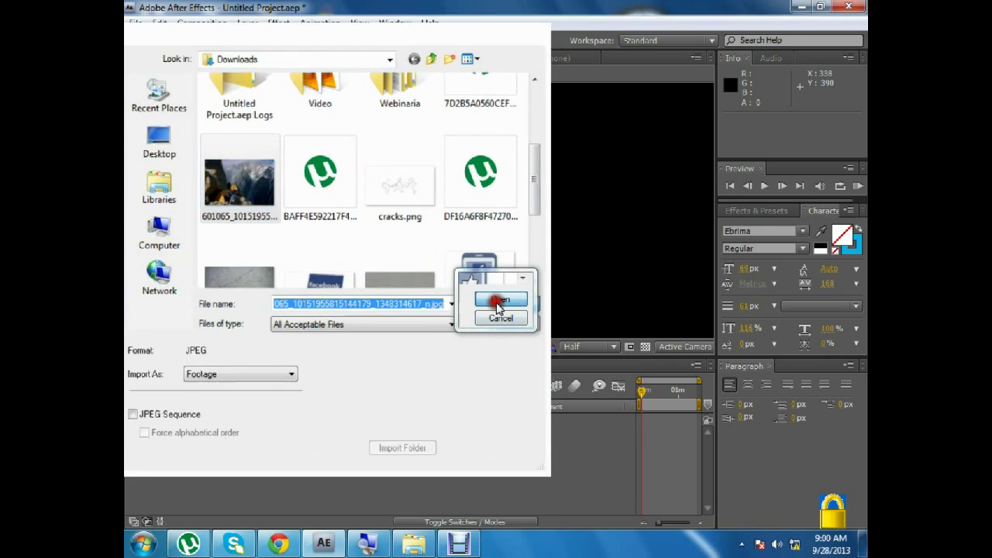
Examine the type, size, duration and file path details of the imported JPEG and Comp 1 in the project
{"action": "left_click_drag", "start_coordinate": [393, 302], "coordinate": [295, 178]}
{"action": "left_click_drag", "start_coordinate": [338, 348], "coordinate": [339, 348]}
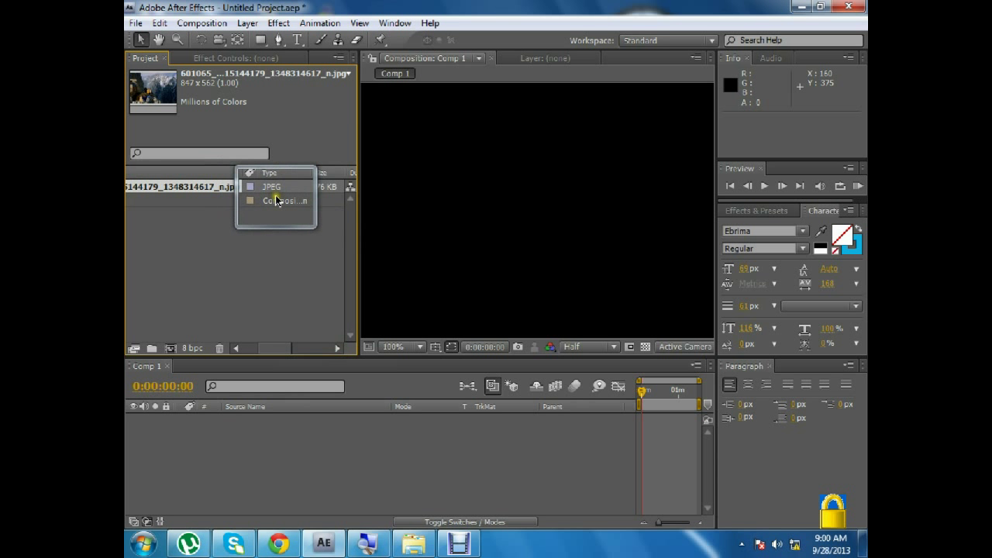
{"action": "left_click", "coordinate": [341, 349]}
{"action": "left_click_drag", "start_coordinate": [345, 351], "coordinate": [342, 347]}
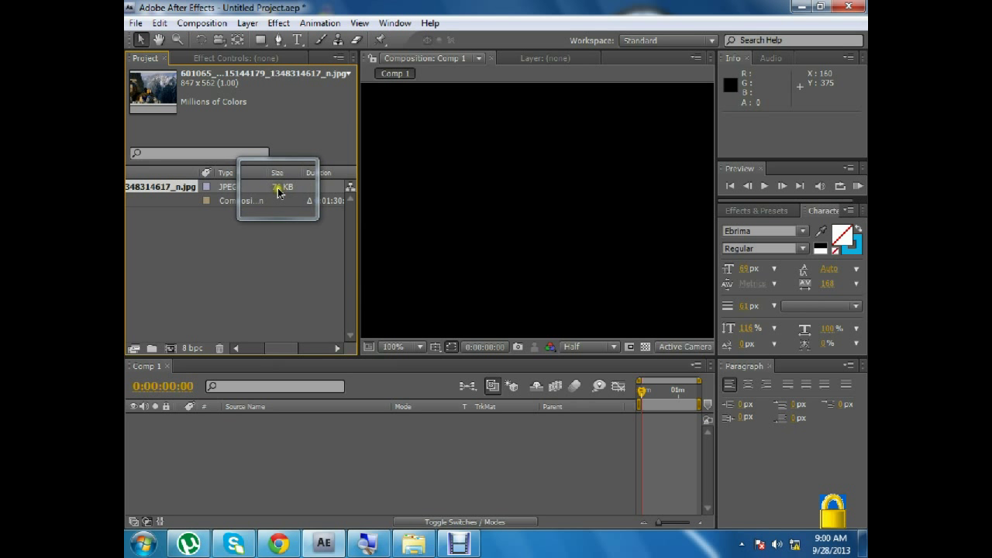
{"action": "left_click", "coordinate": [336, 348]}
{"action": "left_click_drag", "start_coordinate": [335, 348], "coordinate": [333, 348]}
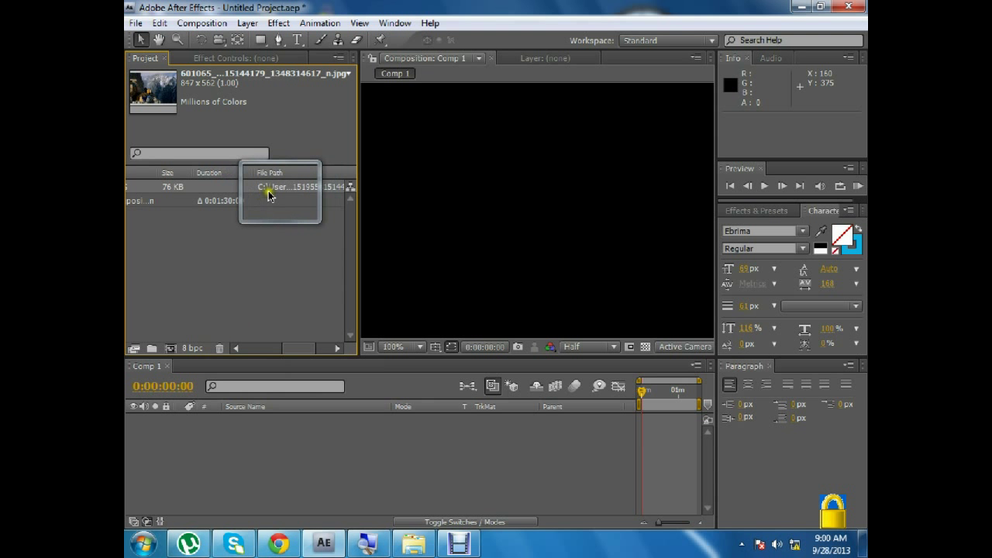
{"action": "left_click", "coordinate": [240, 350]}
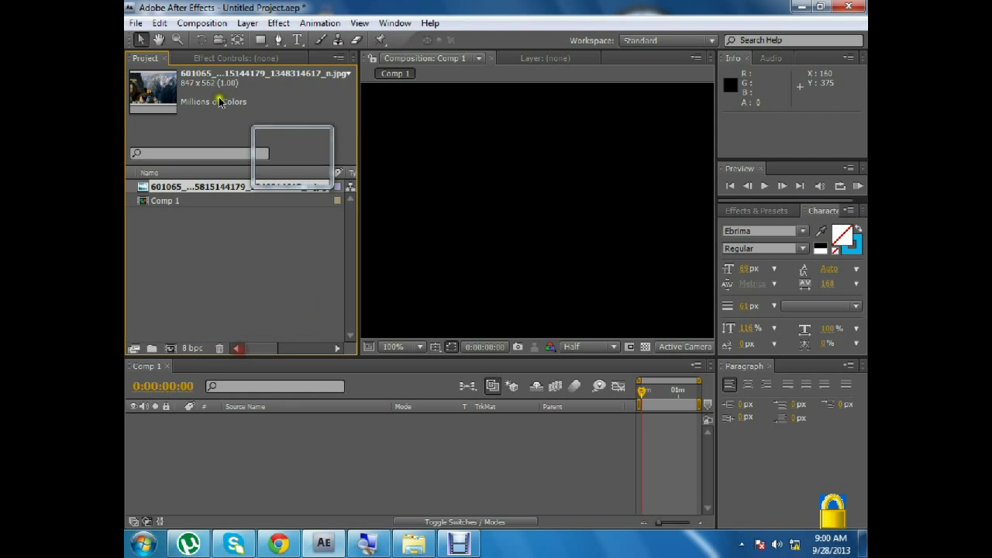
Import images (2).jpg, images (1)_clipped_rev_1.png and images (4)_clipped_rev_1.png together from the Downloads folder
{"action": "left_click", "coordinate": [186, 254]}
{"action": "double_click", "coordinate": [186, 253]}
{"action": "left_click_drag", "start_coordinate": [521, 112], "coordinate": [522, 194]}
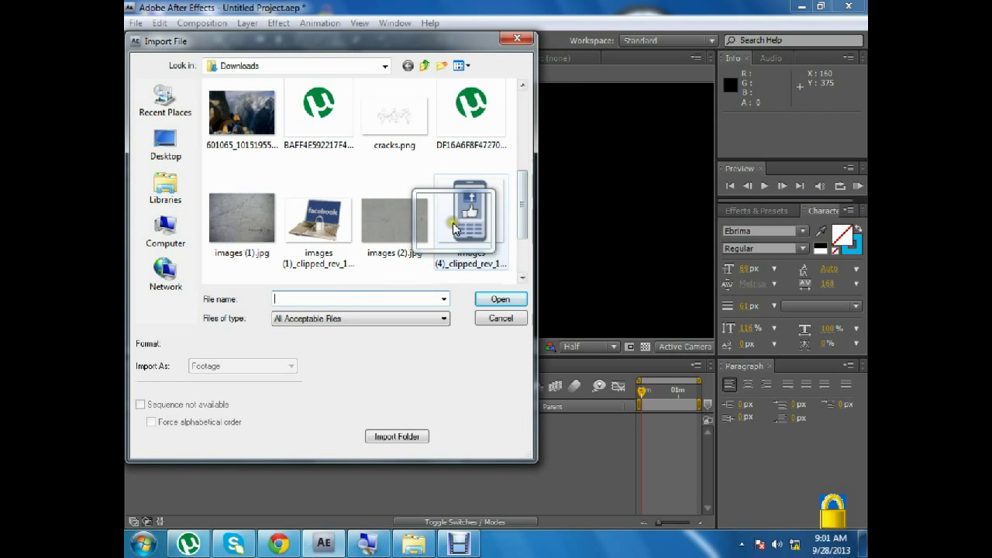
{"action": "left_click", "coordinate": [453, 223]}
{"action": "left_click_drag", "start_coordinate": [452, 223], "coordinate": [413, 230]}
{"action": "left_click", "coordinate": [413, 230], "text": "ctrl"}
{"action": "left_click_drag", "start_coordinate": [319, 225], "coordinate": [473, 292]}
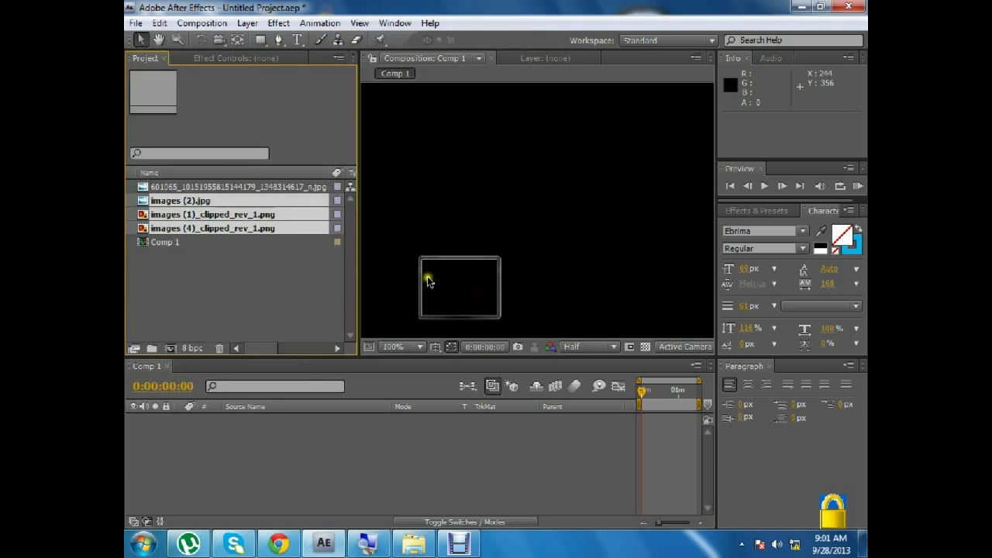
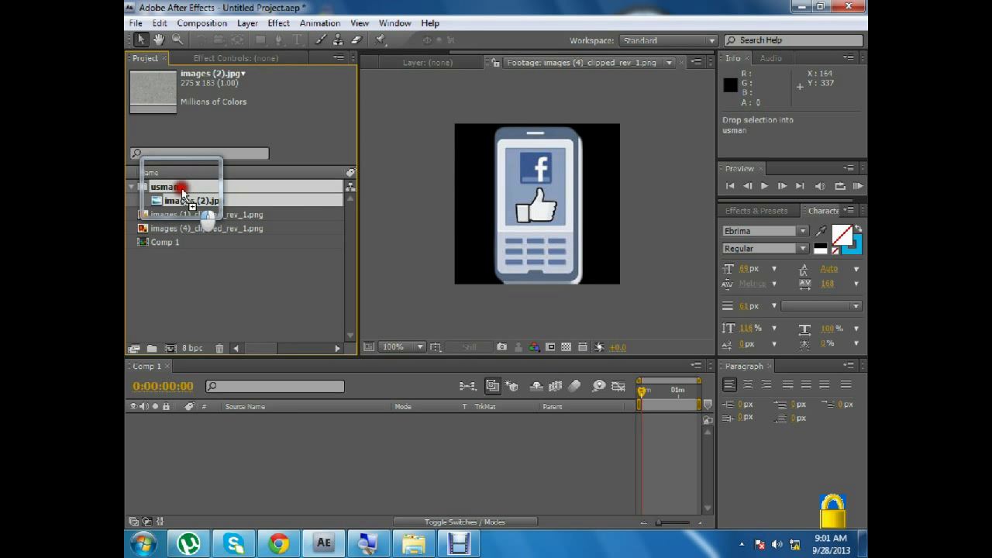
Preview the images (1)_clipped_rev_1.png and images (4)_clipped_rev_1.png footage in turn
{"action": "left_click", "coordinate": [182, 215]}
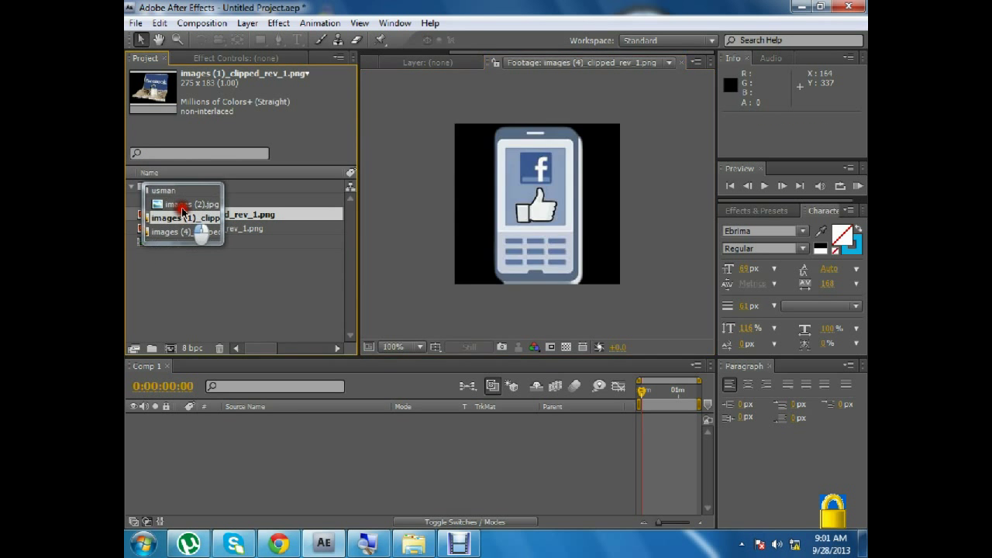
{"action": "double_click", "coordinate": [181, 215]}
{"action": "left_click", "coordinate": [224, 289]}
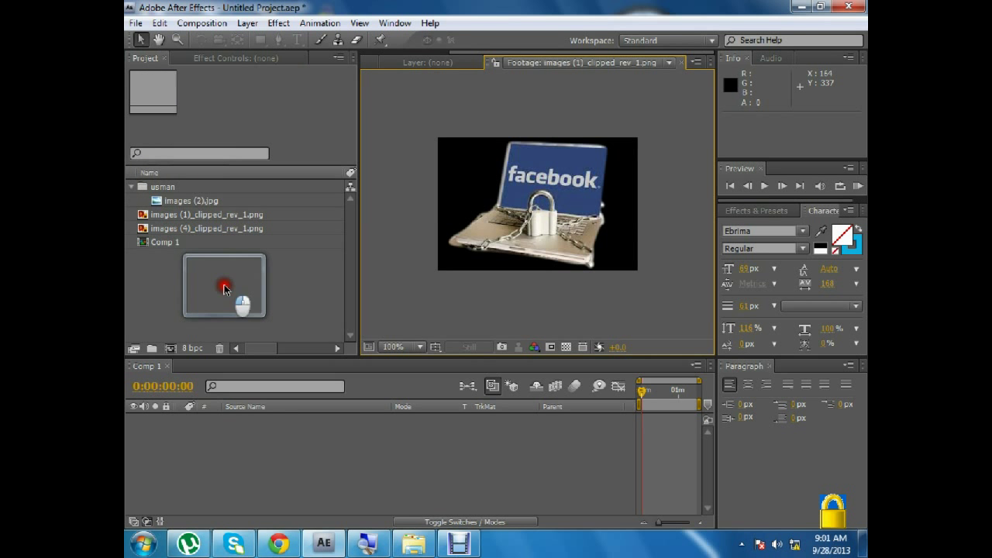
{"action": "left_click", "coordinate": [194, 229]}
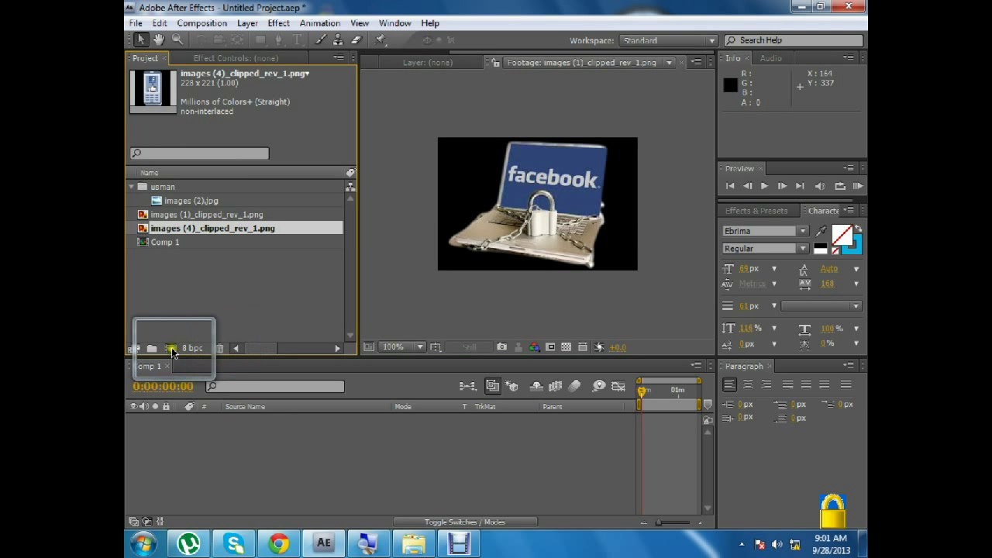
{"action": "left_click", "coordinate": [210, 278]}
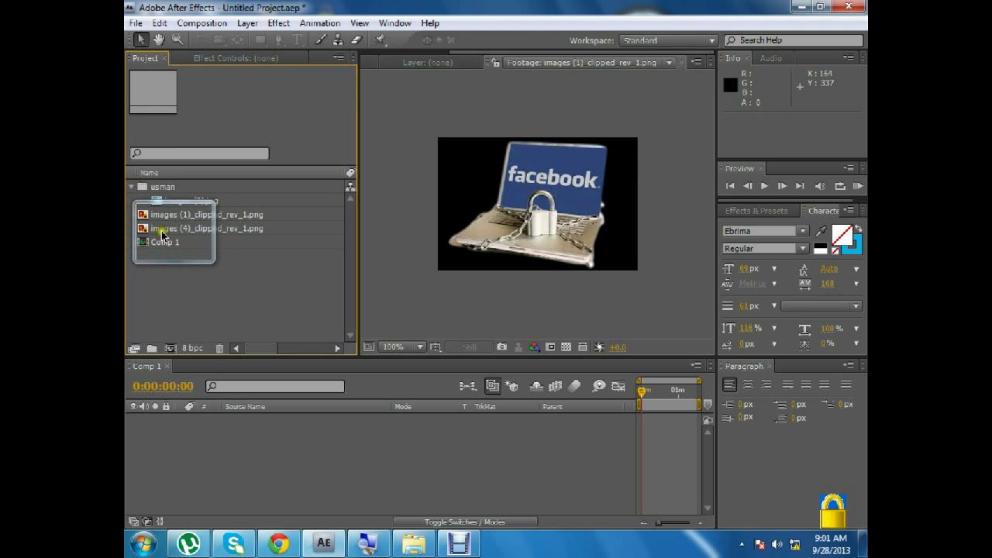
{"action": "left_click", "coordinate": [172, 230]}
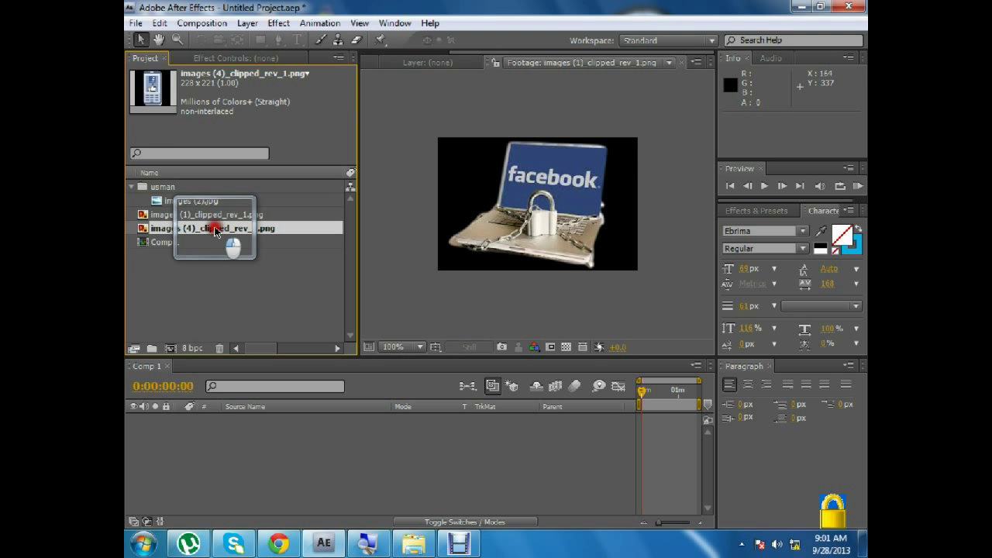
{"action": "left_click", "coordinate": [203, 279]}
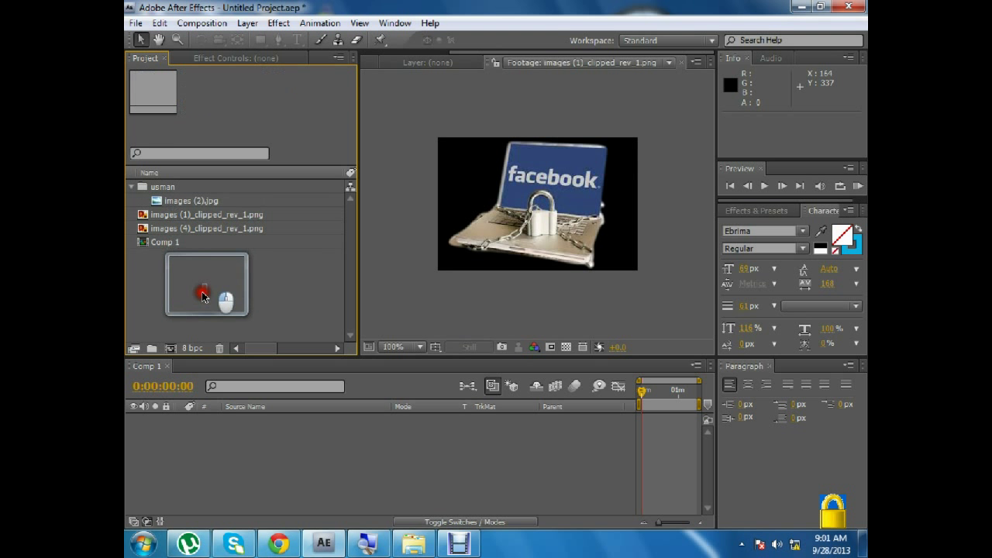
{"action": "double_click", "coordinate": [194, 229]}
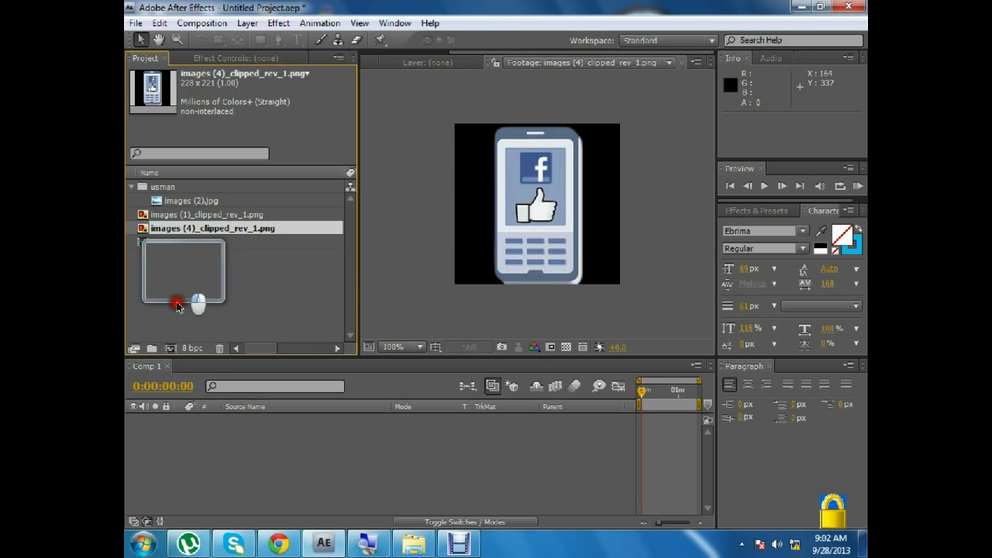
Create a new composition directly from the images (4)_clipped_rev_1.png footage
{"action": "left_click_drag", "start_coordinate": [205, 233], "coordinate": [172, 348]}
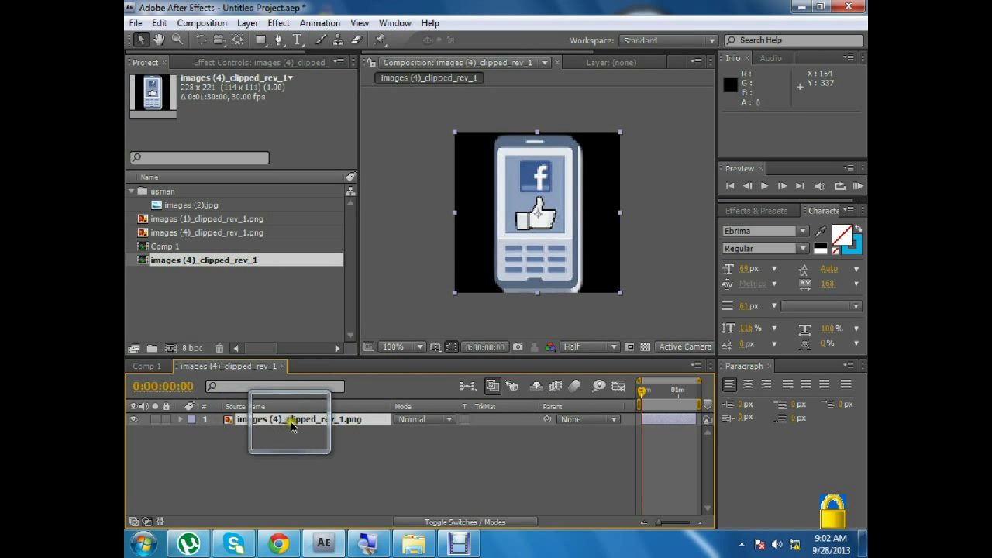
{"action": "left_click", "coordinate": [170, 349]}
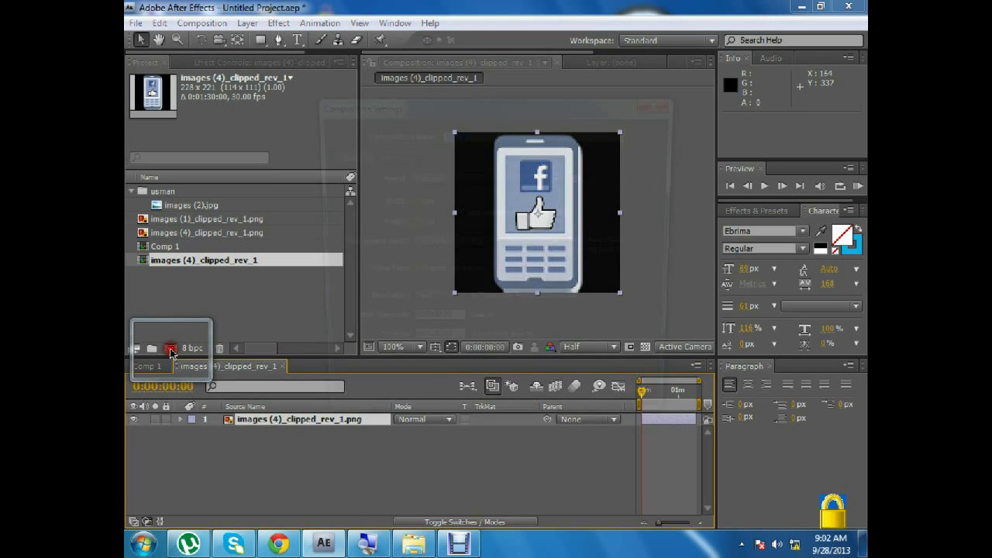
{"action": "left_click", "coordinate": [605, 412]}
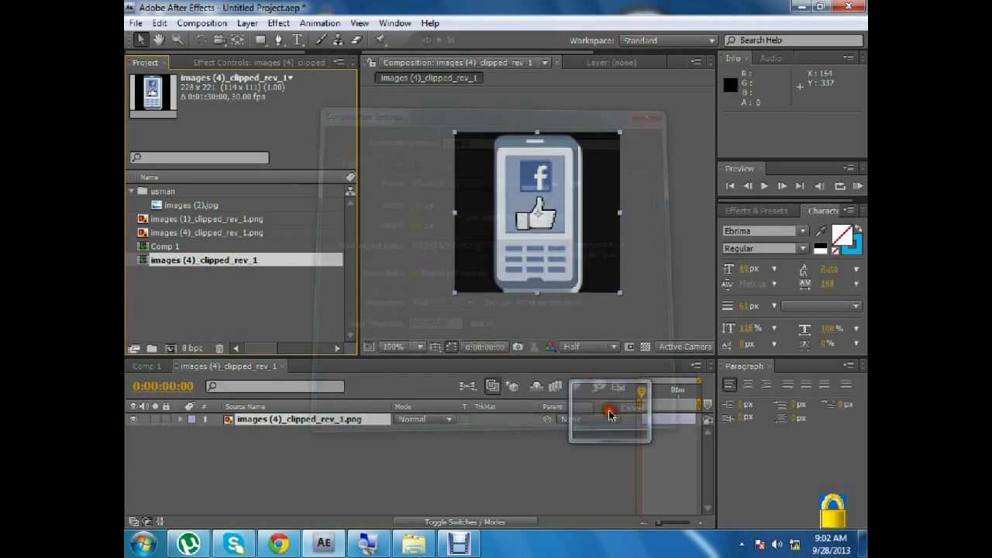
{"action": "left_click", "coordinate": [288, 418]}
{"action": "key", "text": "Delete"}
Search the project items for "image (1)" and clear the search to list all items again
{"action": "left_click_drag", "start_coordinate": [230, 226], "coordinate": [183, 159]}
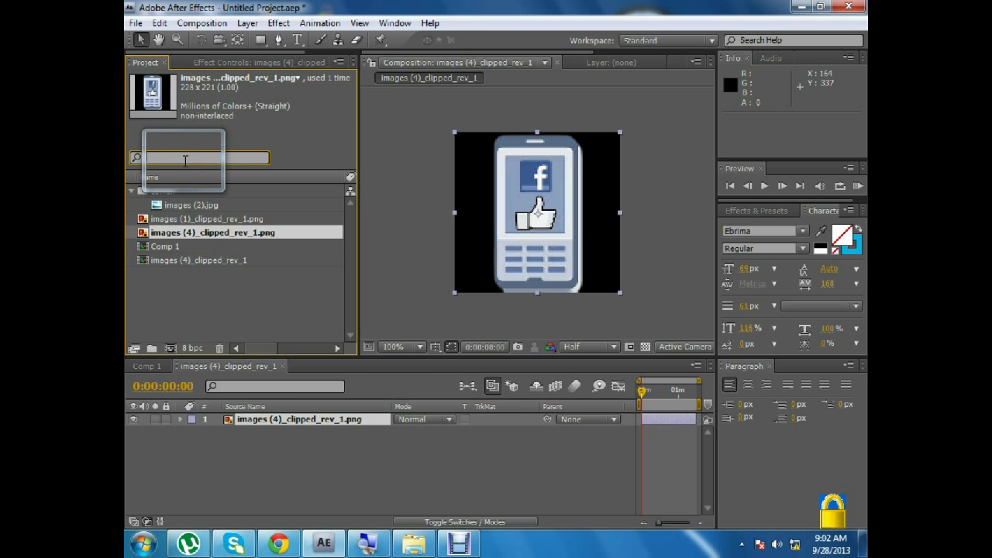
{"action": "type", "text": "image"}
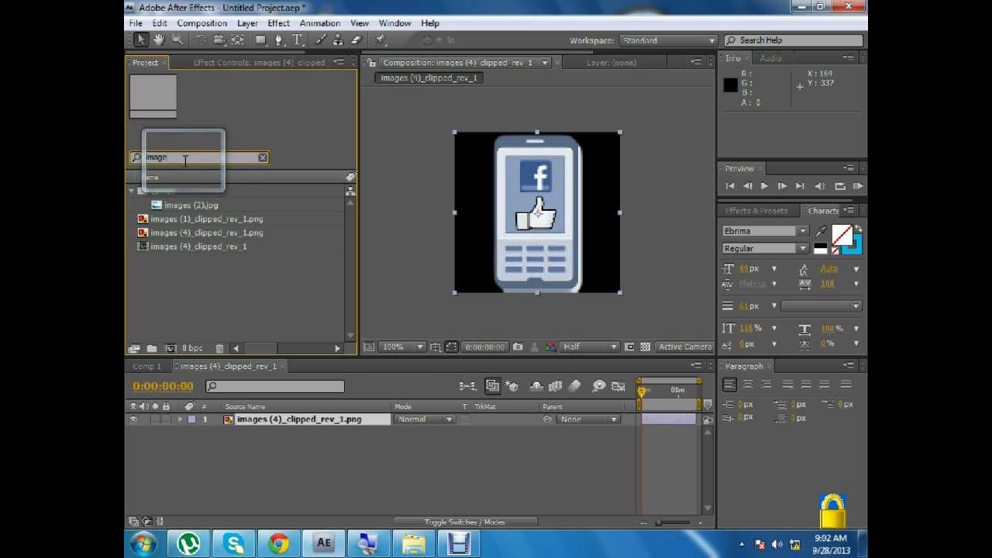
{"action": "type", "text": " ()"}
{"action": "key", "text": "BackSpace"}
{"action": "type", "text": "1"}
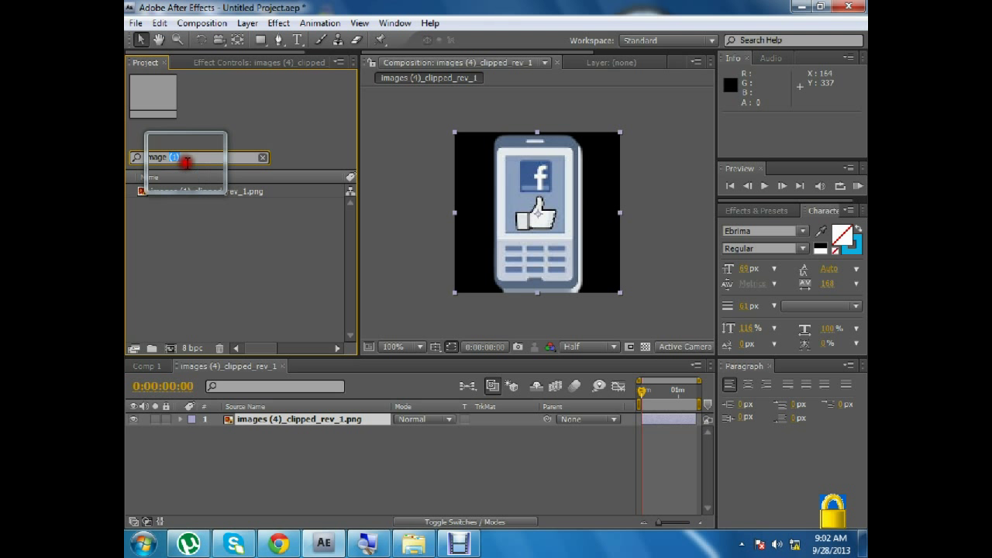
{"action": "key", "text": "BackSpace"}
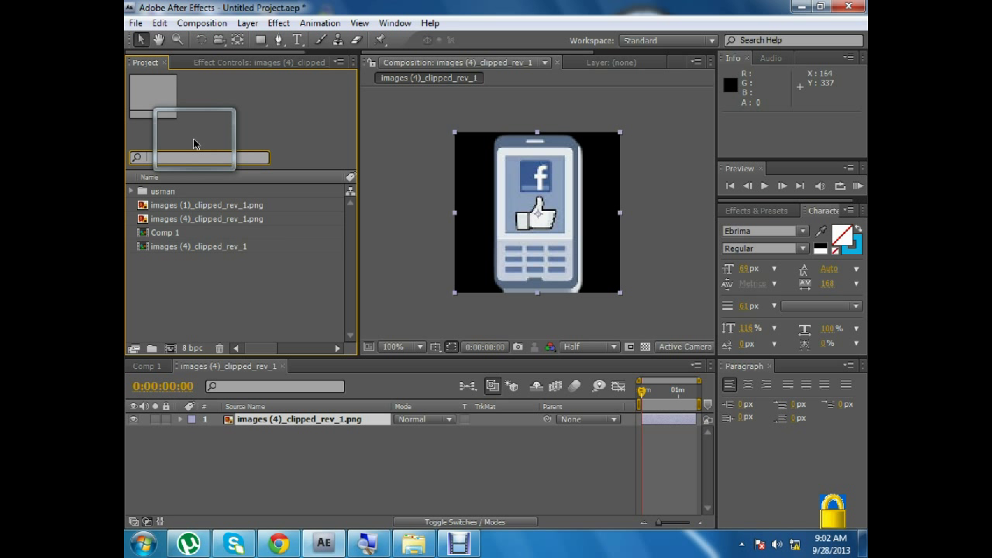
Show the effect controls of the images (4)_clipped_rev_1.png layer
{"action": "left_click", "coordinate": [225, 65]}
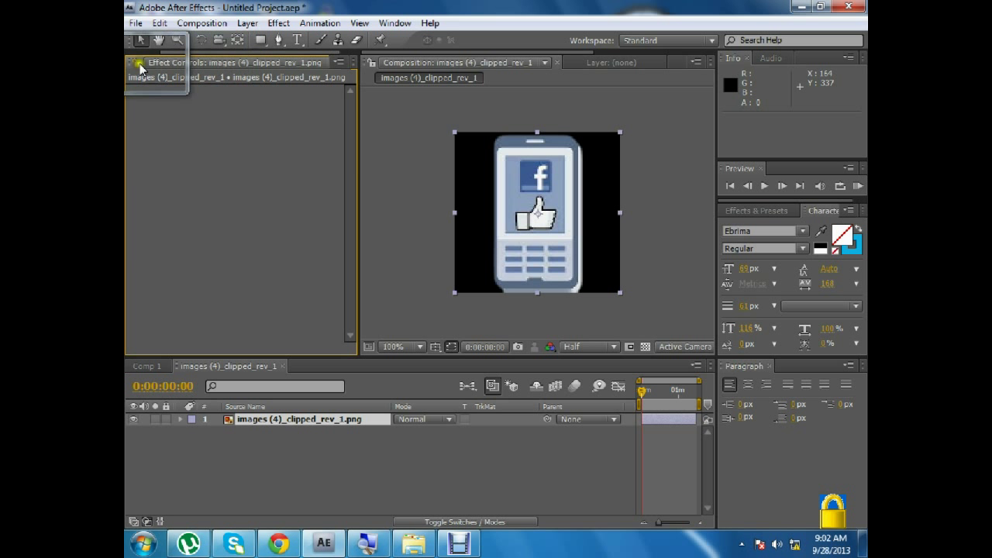